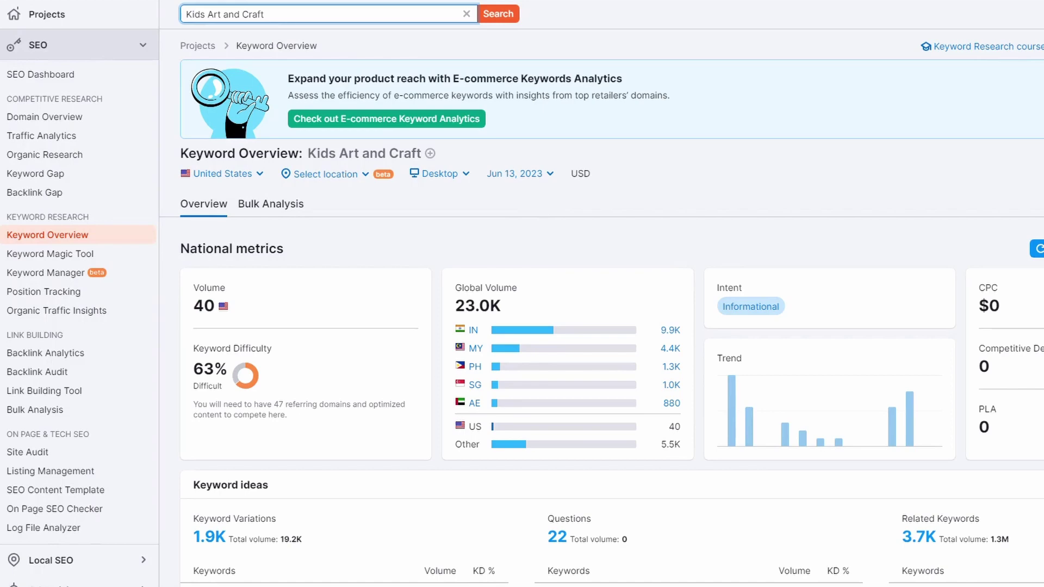
- Scroll SEMrush's 'Kids Art and Craft' overview down to the keyword ideas
scroll(459, 228, "down", 7)
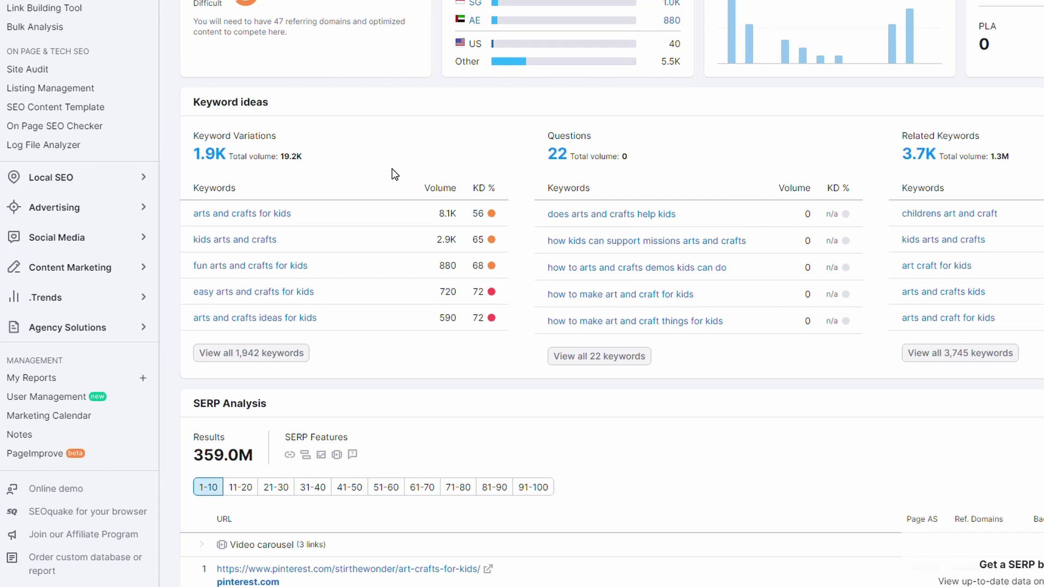
mouse_move(493, 220)
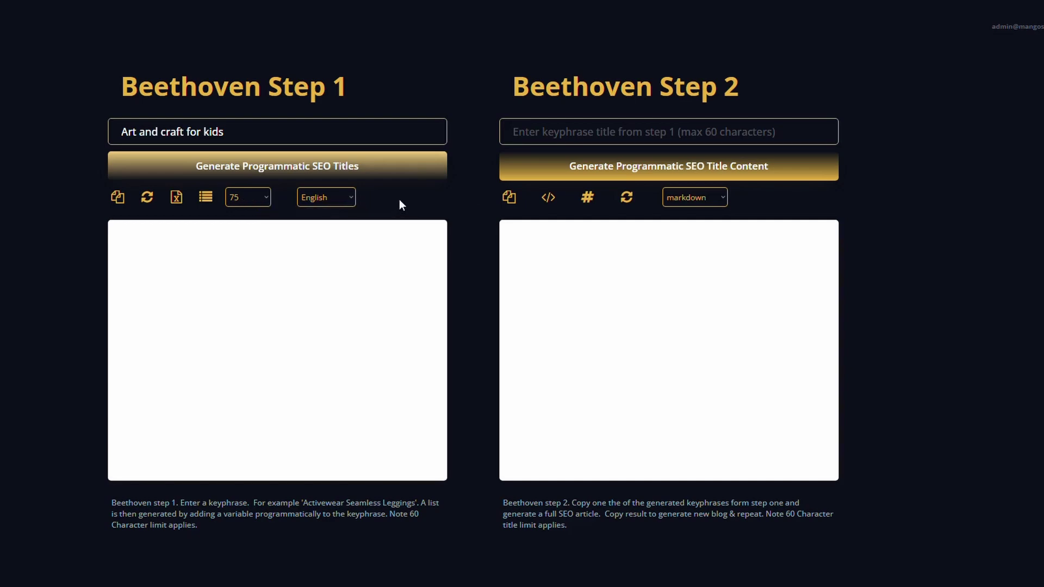
- Keep English as the output language for 'Art and craft for kids' and review the generated titles
left_click(348, 197)
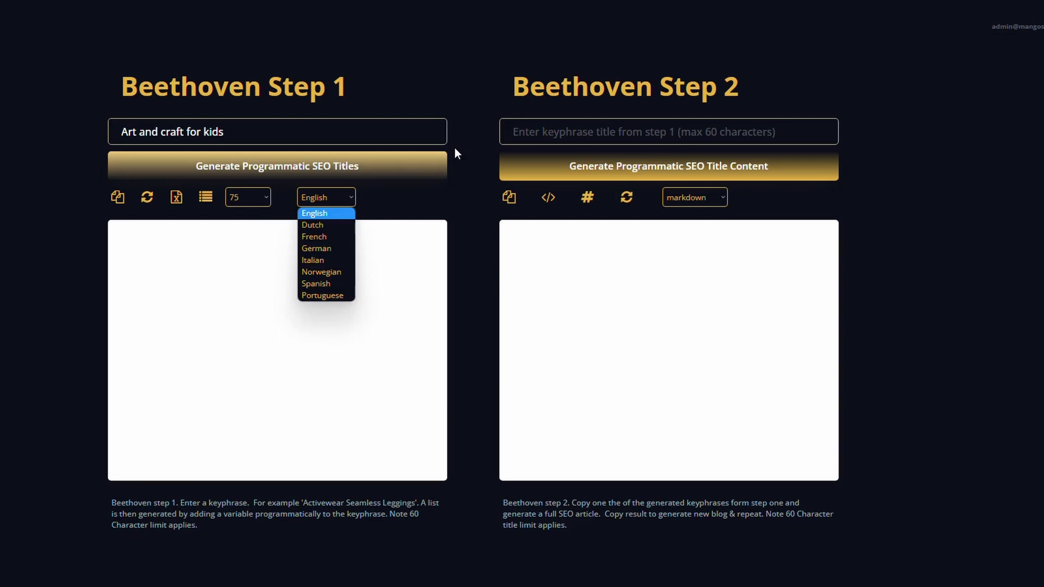
left_click(383, 197)
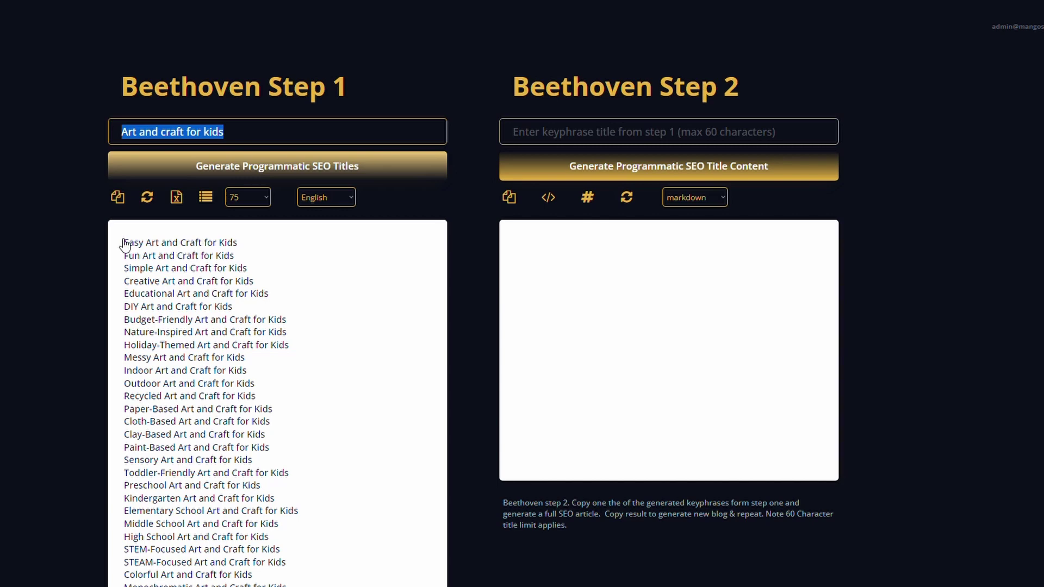
scroll(354, 239, "down", 1)
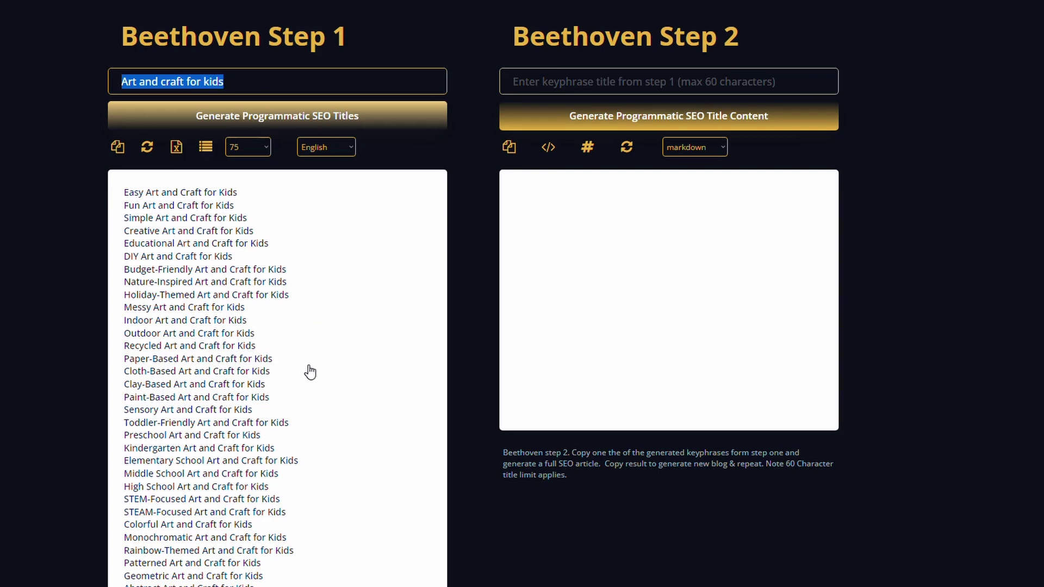
- Use 'Paper-Based Art and Craft for Kids' as the Step 2 keyphrase and generate the article
left_click_drag(296, 360, 123, 360)
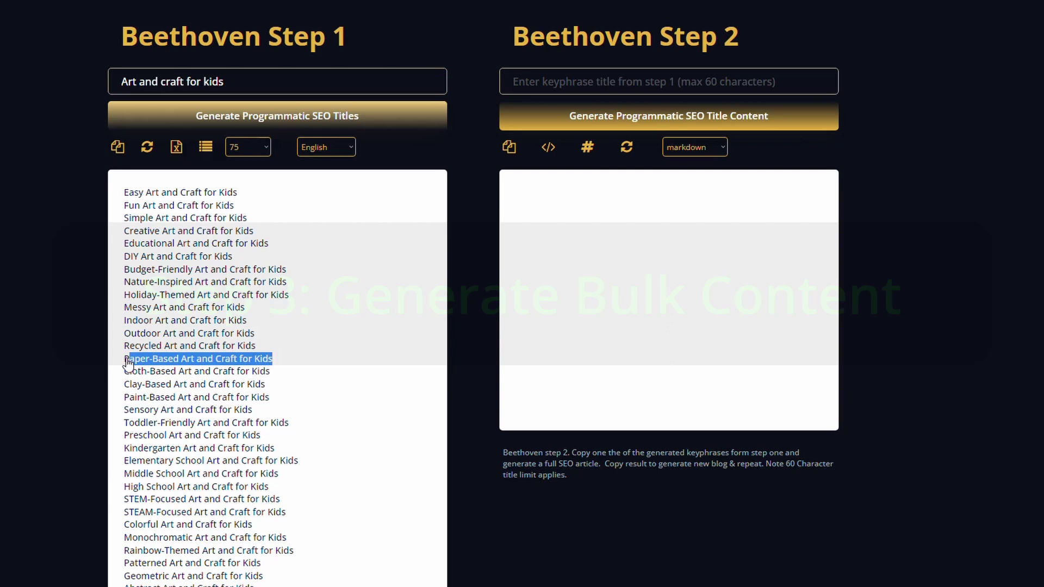
key("ctrl+c")
left_click(566, 81)
key("ctrl+v")
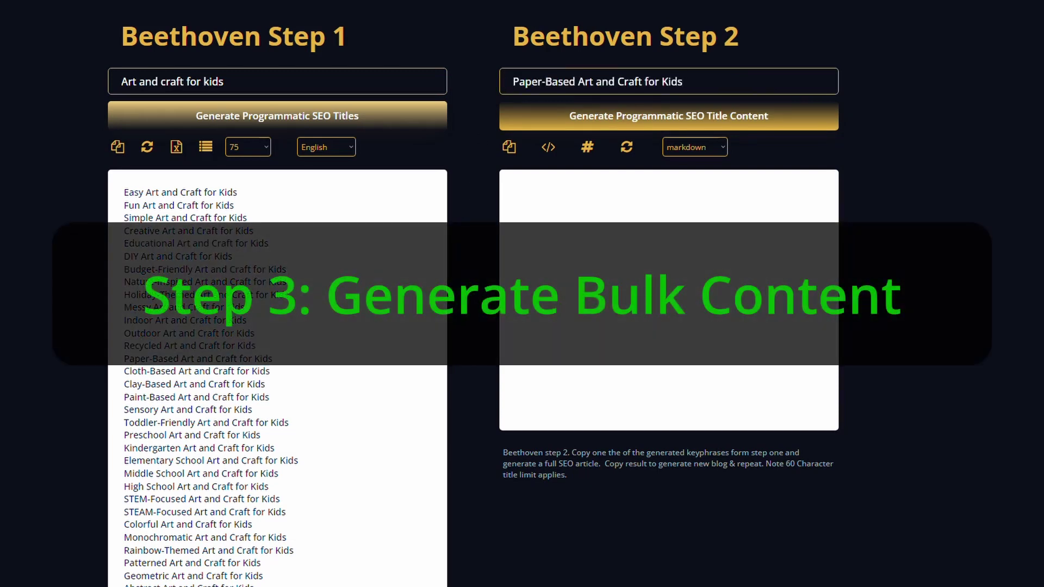
left_click(657, 115)
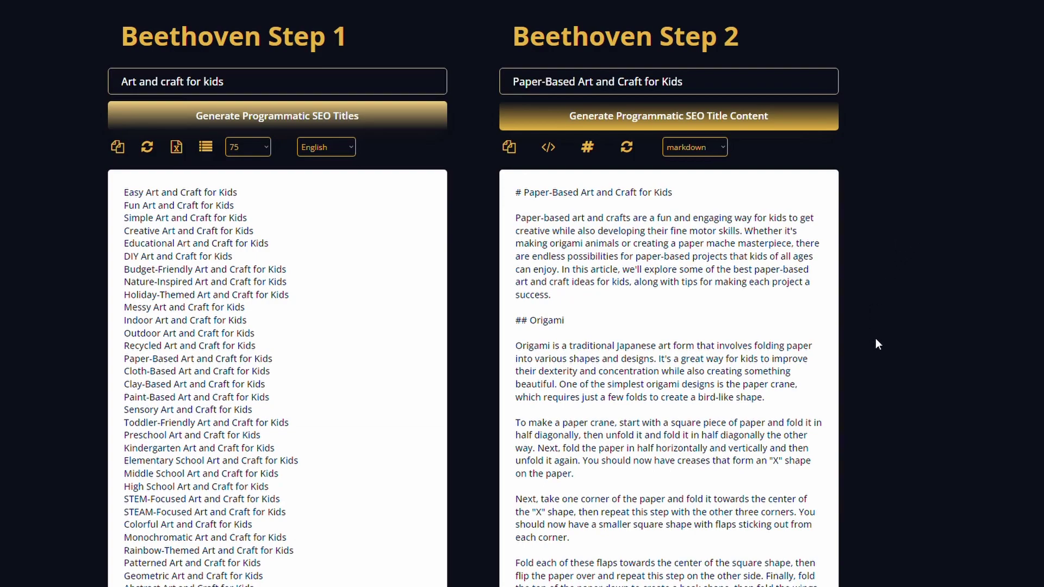
- Review the generated article and convert it into HTML markup
scroll(876, 344, "down", 3)
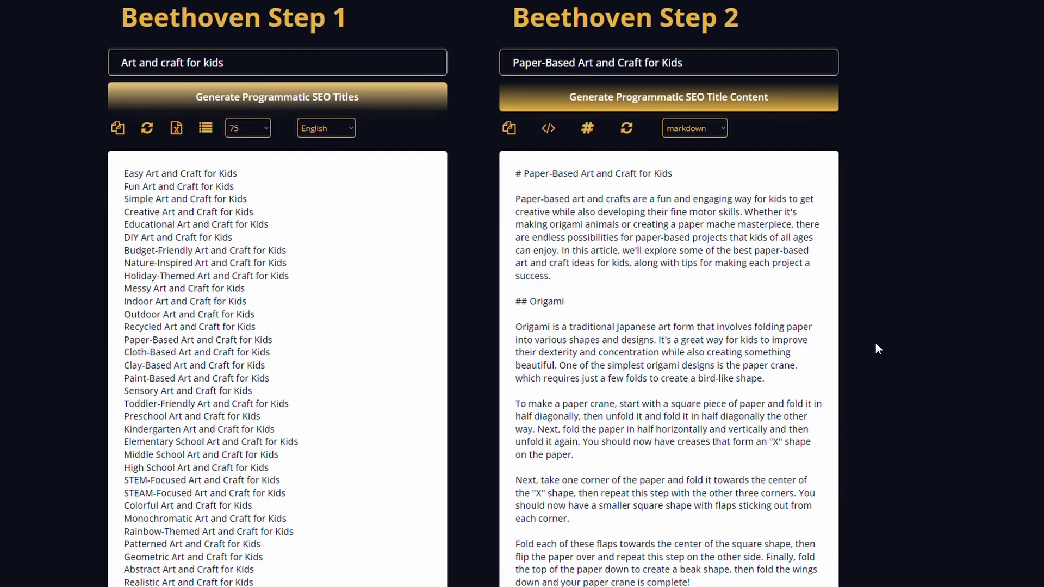
scroll(875, 349, "down", 3)
scroll(876, 349, "up", 3)
scroll(874, 351, "down", 6)
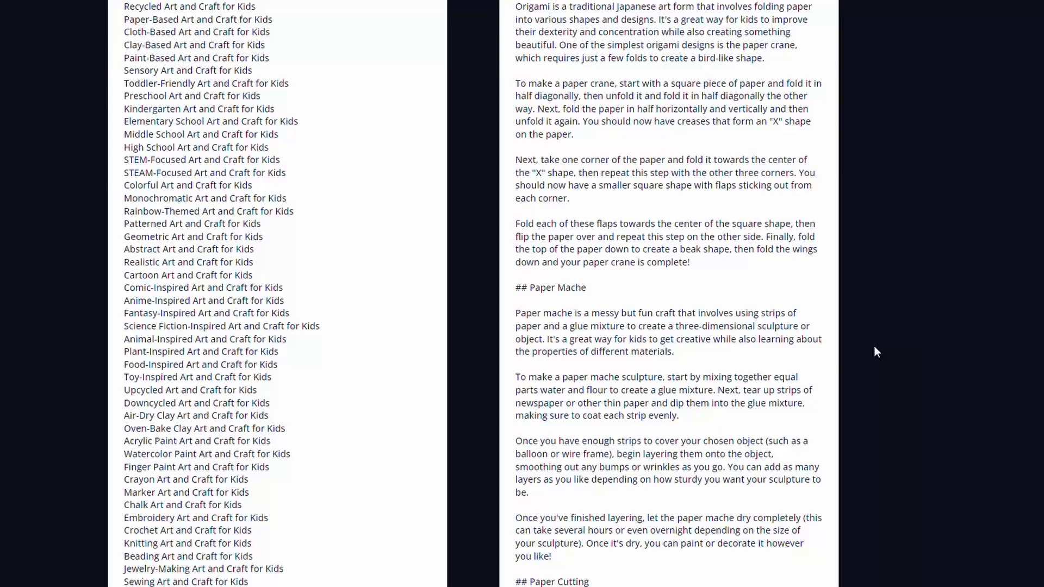
scroll(875, 351, "up", 9)
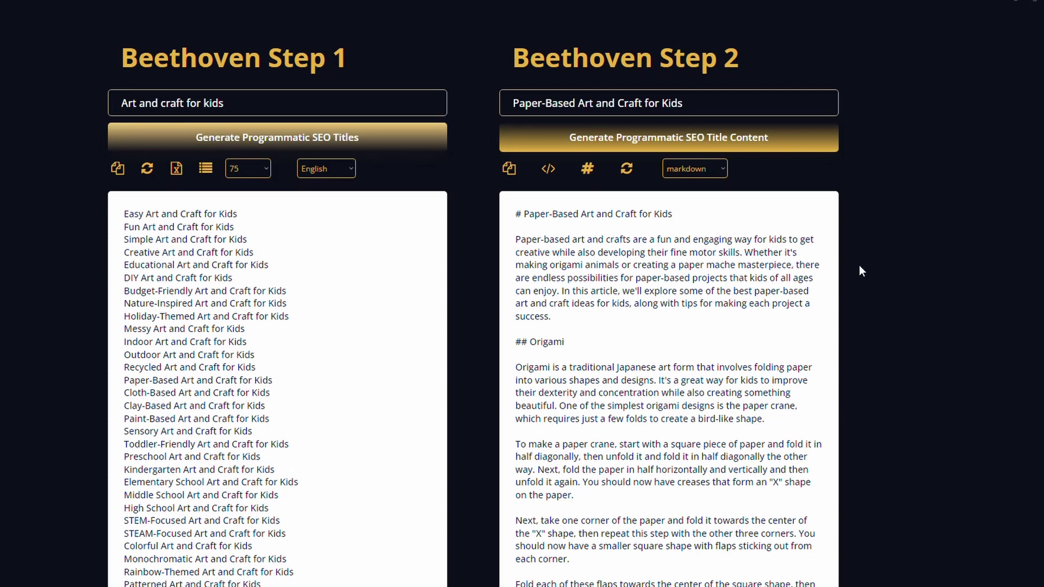
left_click(548, 170)
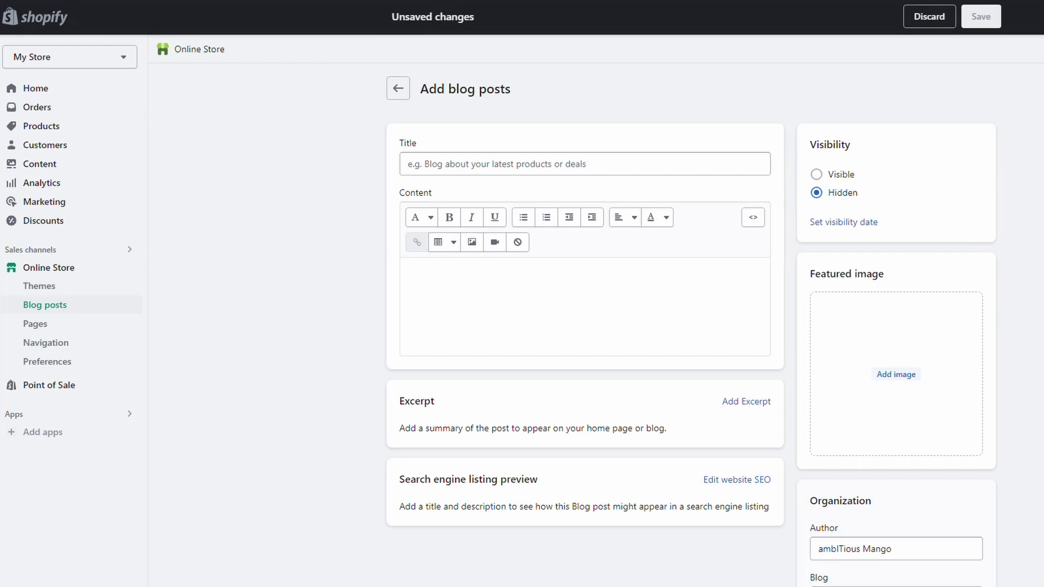
- Paste the article HTML into the new post's content via the HTML source view
left_click(755, 220)
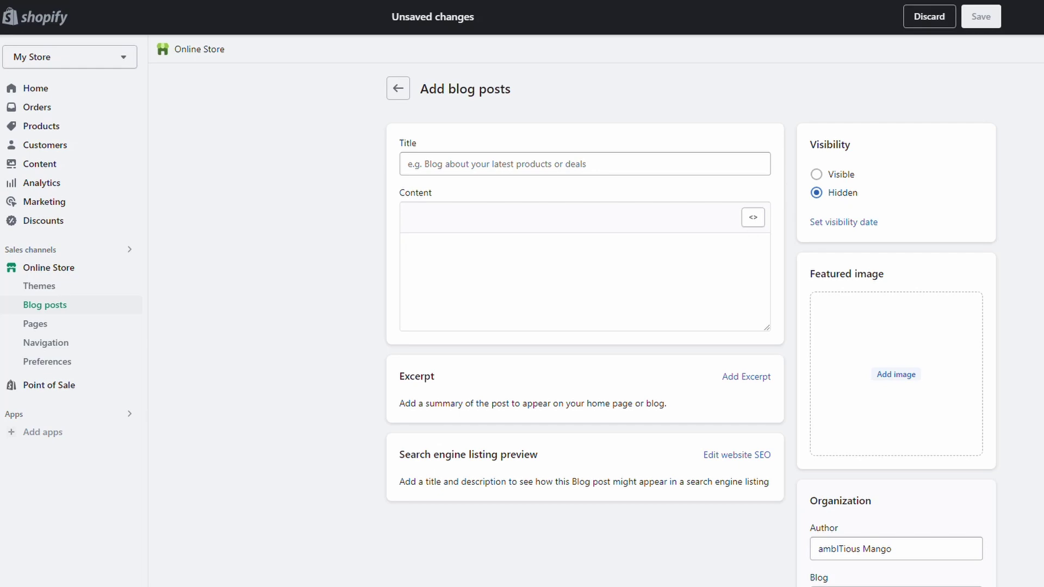
key("ctrl+v")
left_click(753, 217)
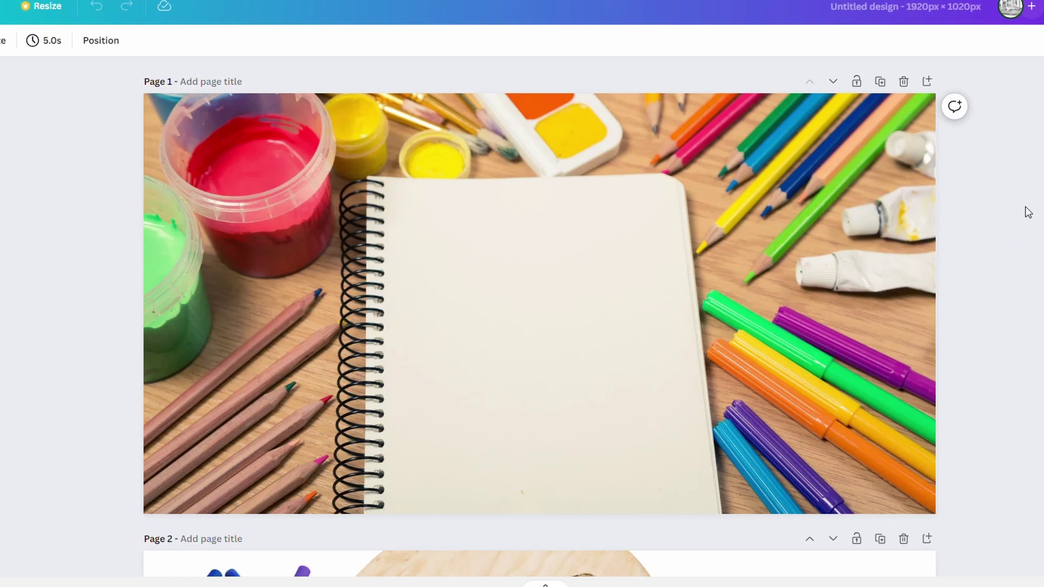
- Scroll the Canva design down to Page 3, the patterned papers, pencils and scissors image
scroll(954, 326, "down", 13)
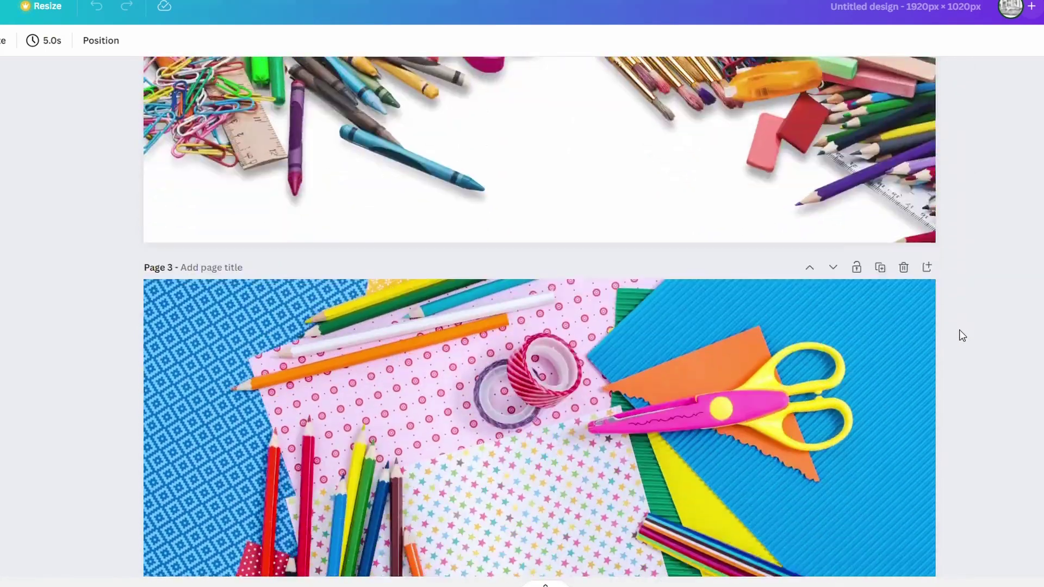
scroll(960, 330, "down", 3)
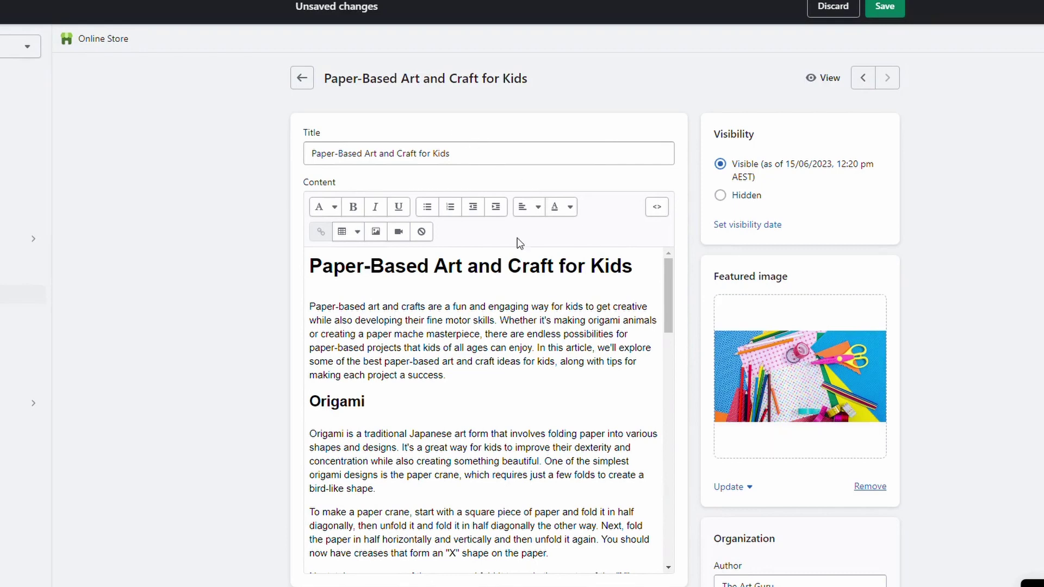
scroll(666, 363, "down", 2)
scroll(844, 511, "down", 1)
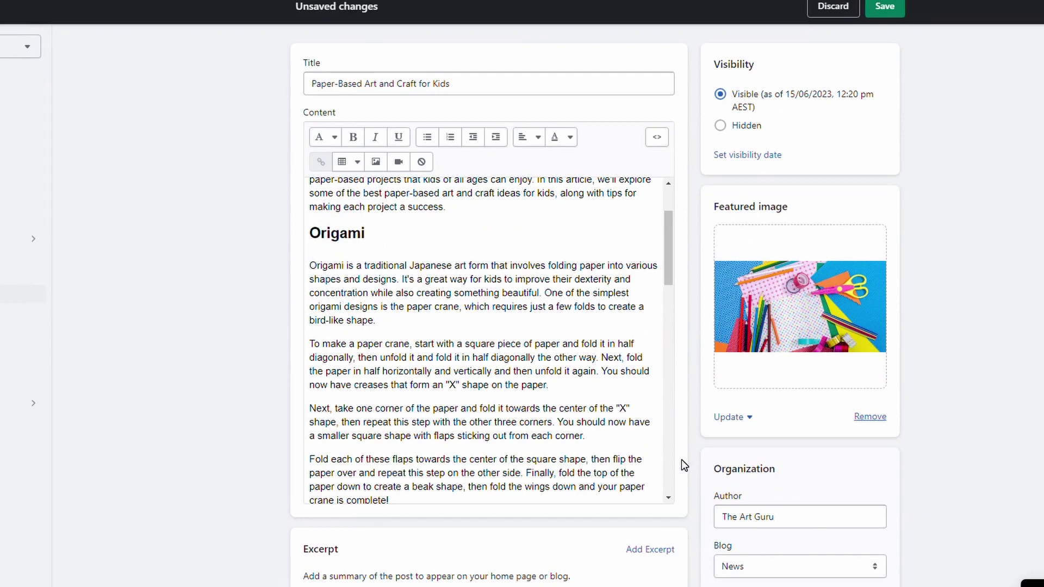
scroll(684, 458, "up", 1)
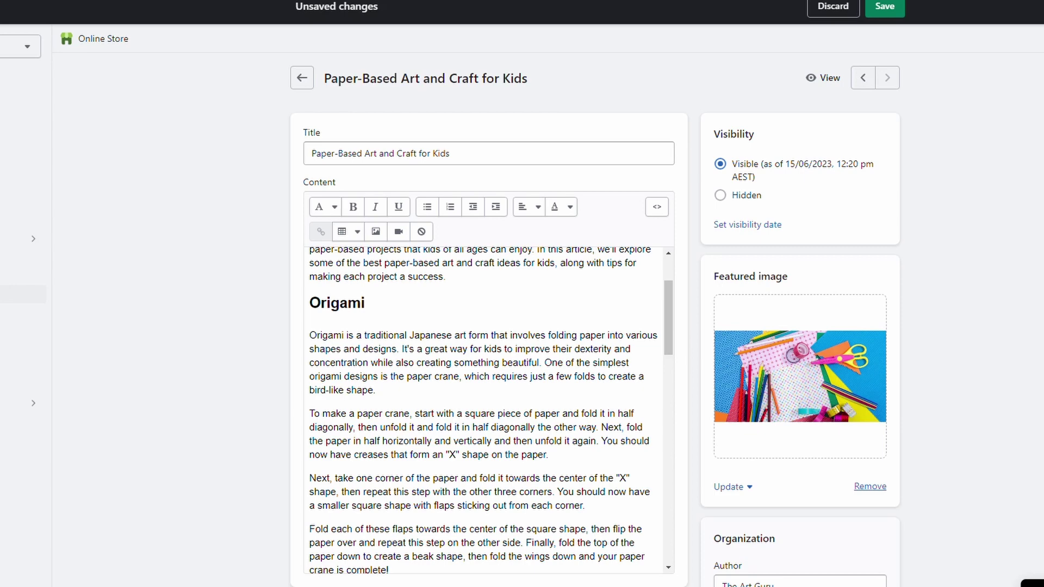
- Link the words 'piece of paper' to the product page address
left_click_drag(497, 414, 559, 414)
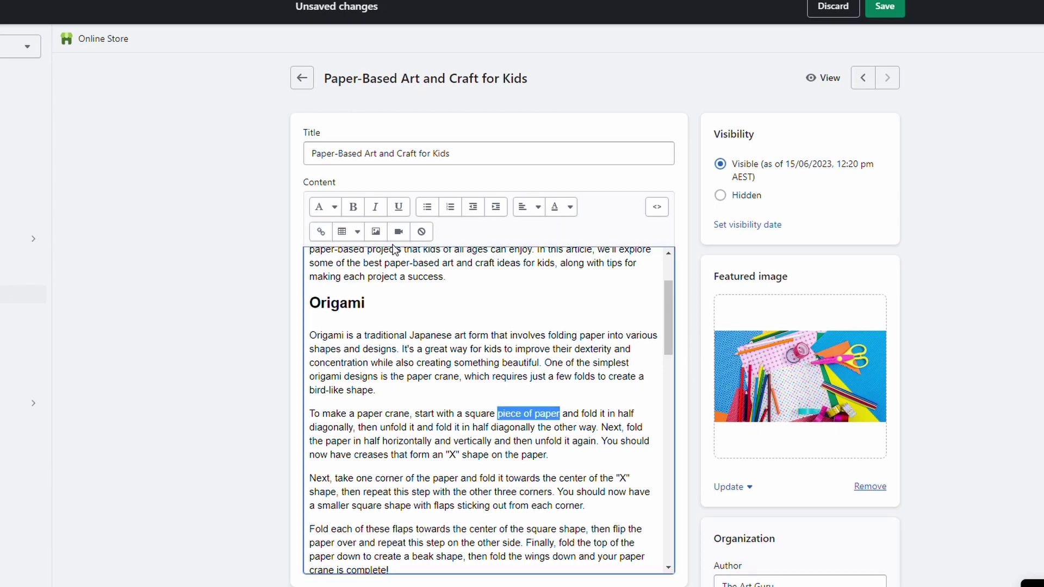
left_click(329, 233)
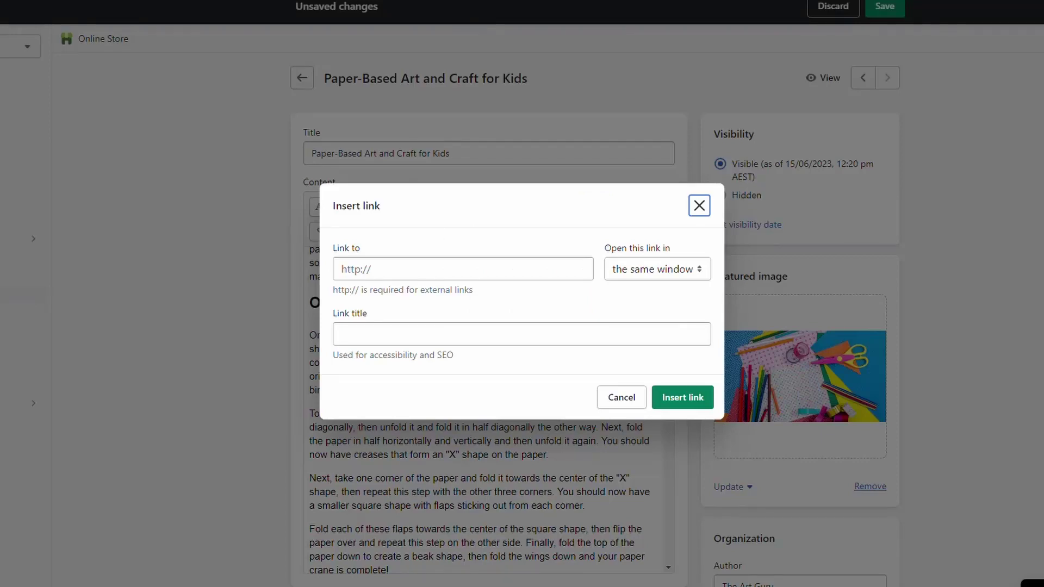
key("ctrl+v")
left_click(677, 404)
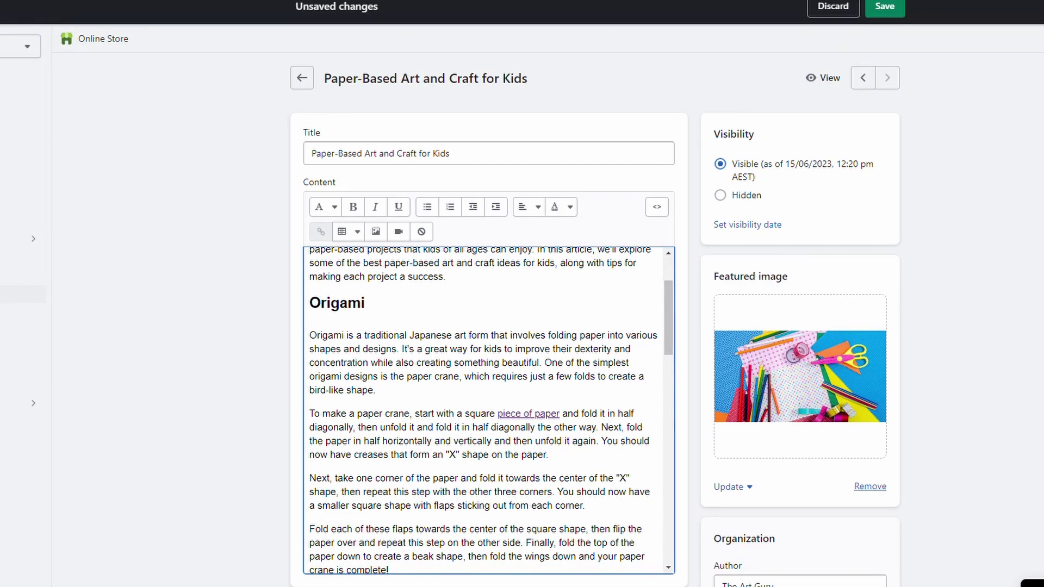
- Scroll down to the post's Search engine listing preview card
scroll(489, 411, "down", 2)
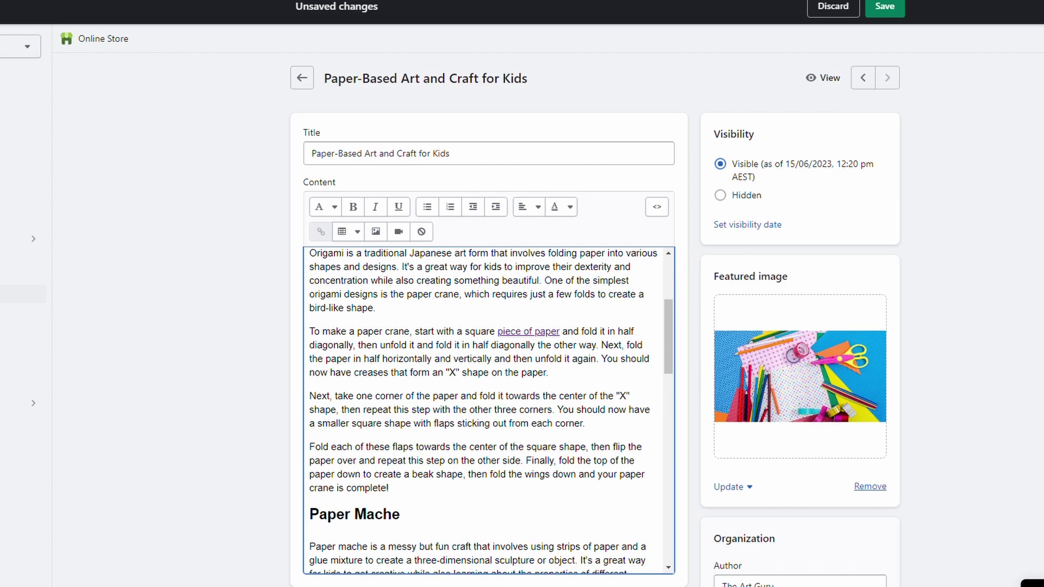
scroll(684, 473, "down", 1)
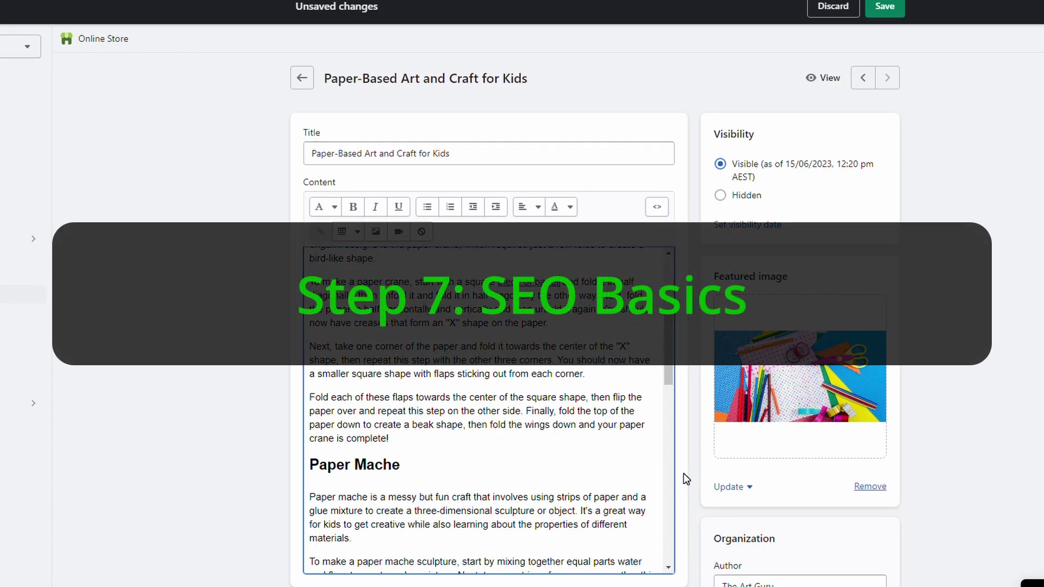
scroll(685, 477, "down", 6)
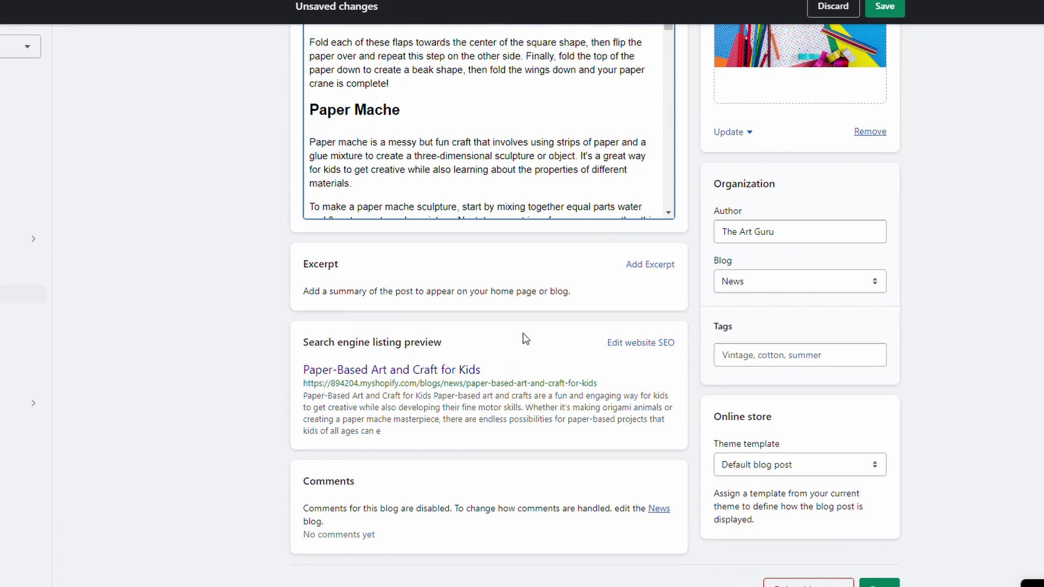
- Reveal the search listing's page title, description and URL handle fields via Edit website SEO
left_click(645, 347)
scroll(635, 381, "down", 2)
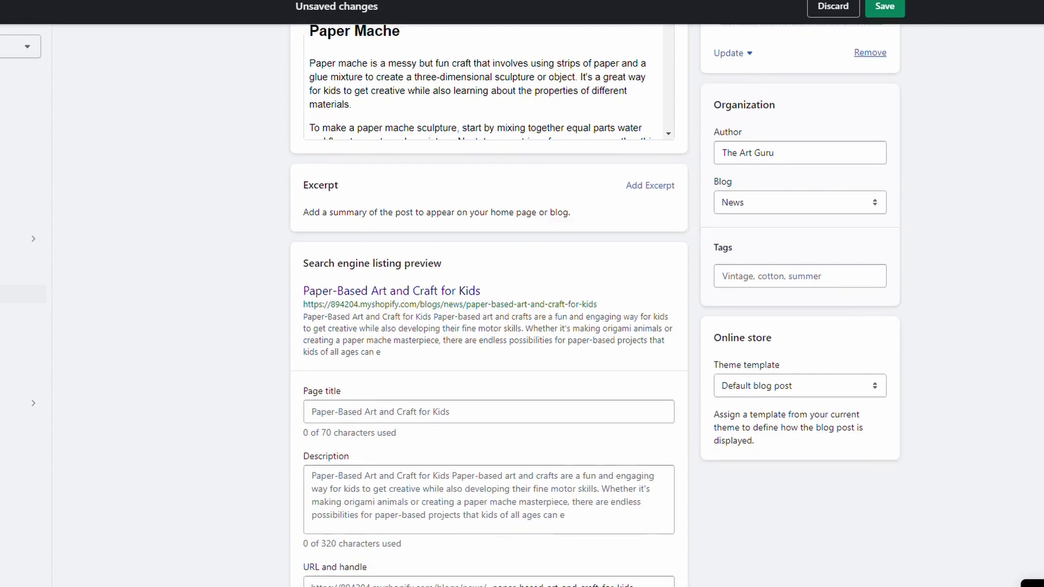
scroll(595, 305, "down", 1)
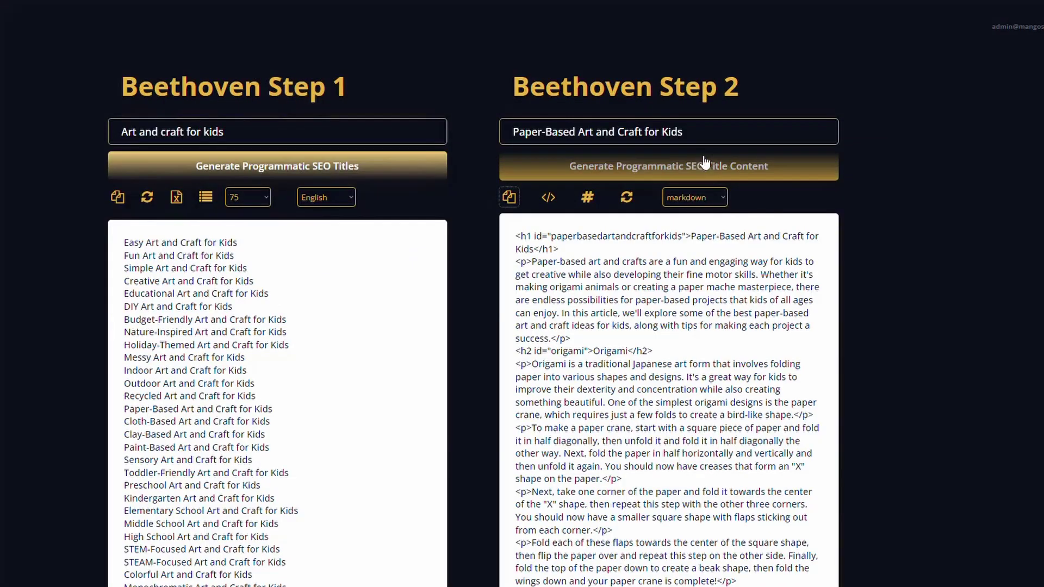
- Get ten SEO Meta titles and descriptions for 'Paper-Based Art and Craft for Kids'
key("shift+Tab")
key("shift+Tab")
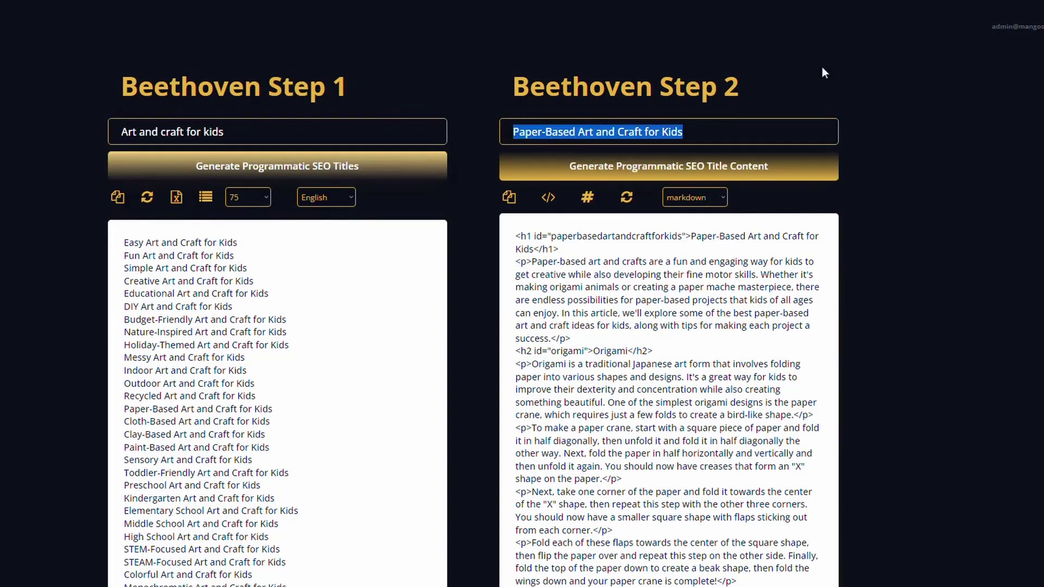
left_click(1022, 14)
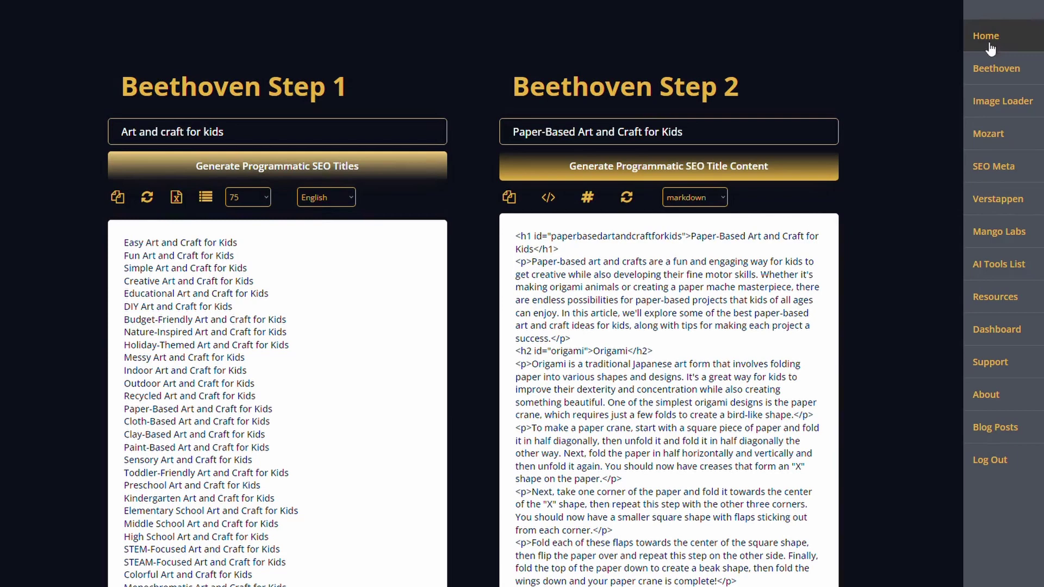
left_click(998, 172)
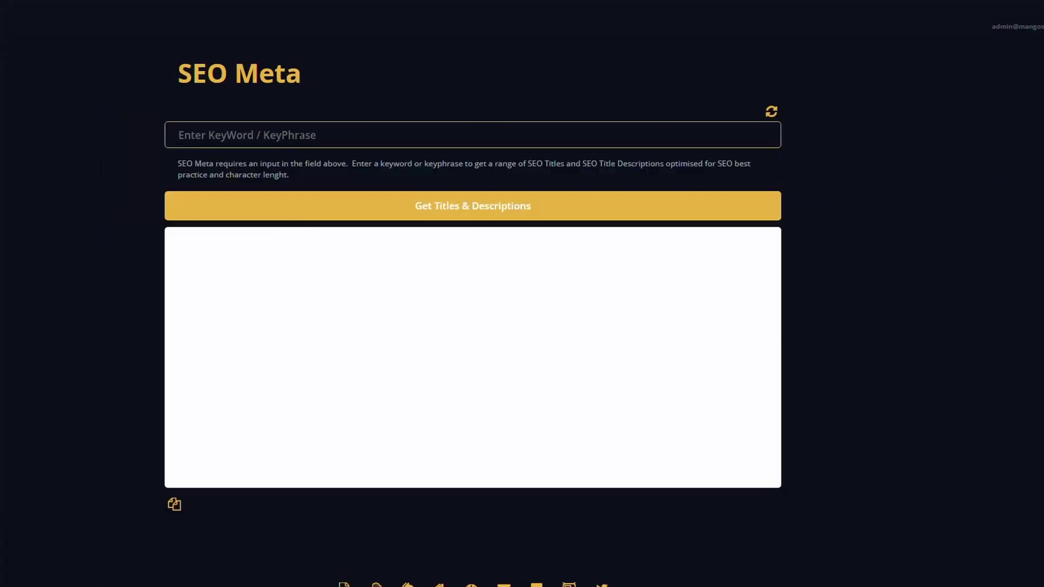
key("ctrl+v")
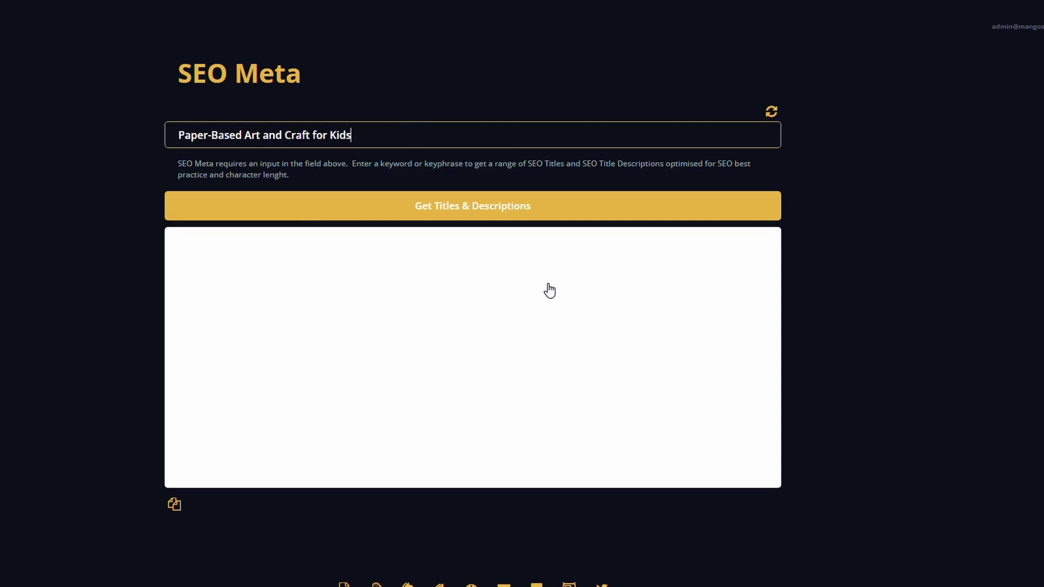
left_click(496, 211)
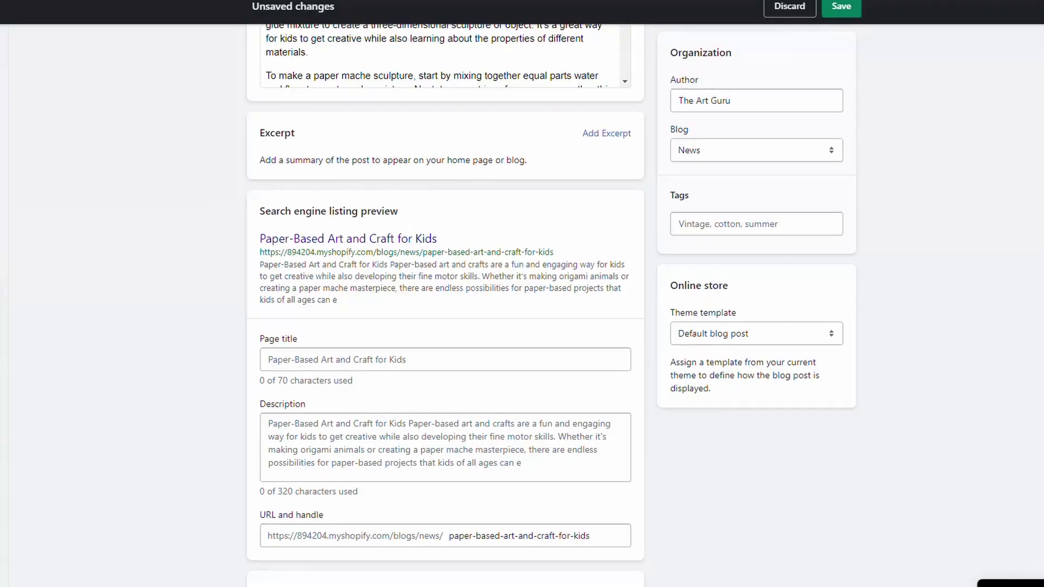
- Set the SEO page title to 'Kids' Paper-Based Art and Craft Activities: A Beginner's Guide'
left_click(402, 359)
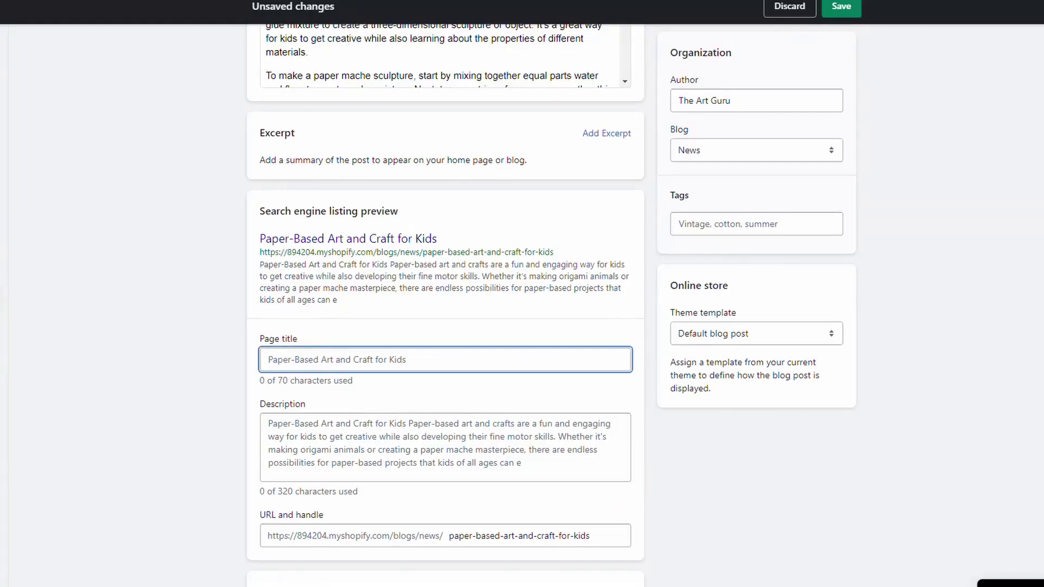
key("ctrl+v")
key("BackSpace")
key("BackSpace")
key("BackSpace")
key("BackSpace")
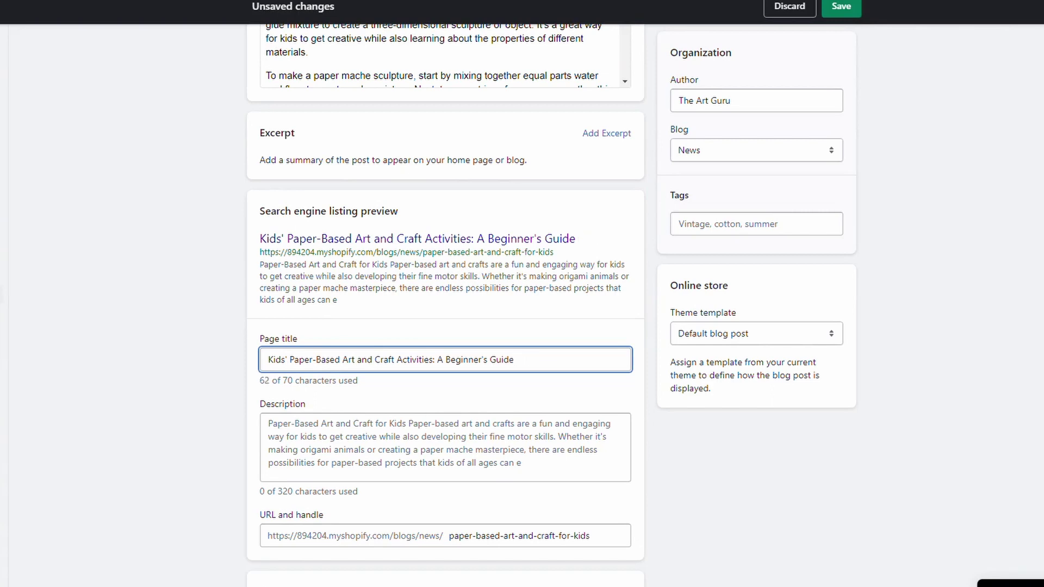
- Use the first generated description as the SEO description and save the post
key("alt+Tab")
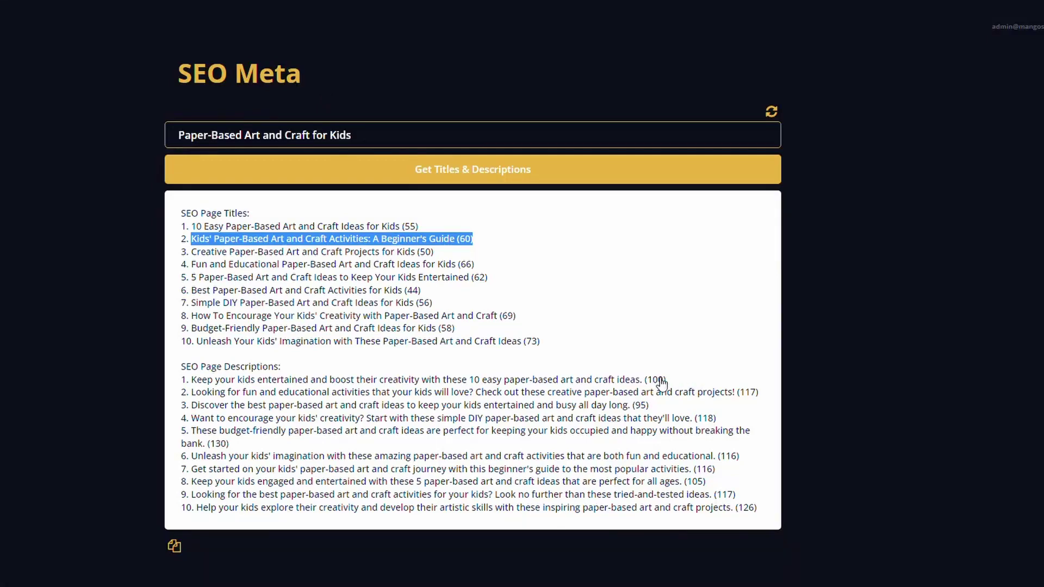
left_click_drag(661, 384, 432, 377)
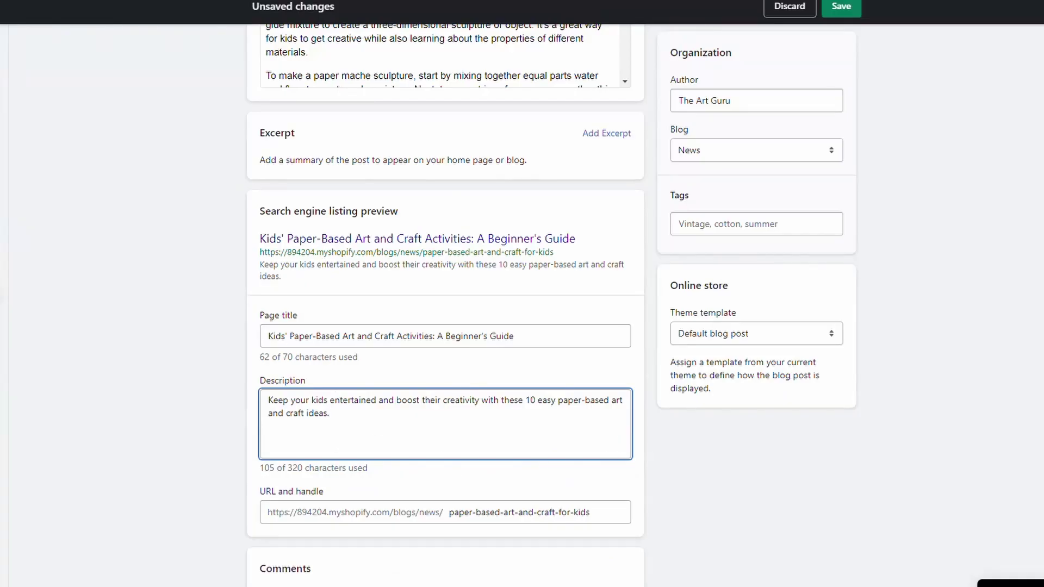
scroll(525, 460, "down", 2)
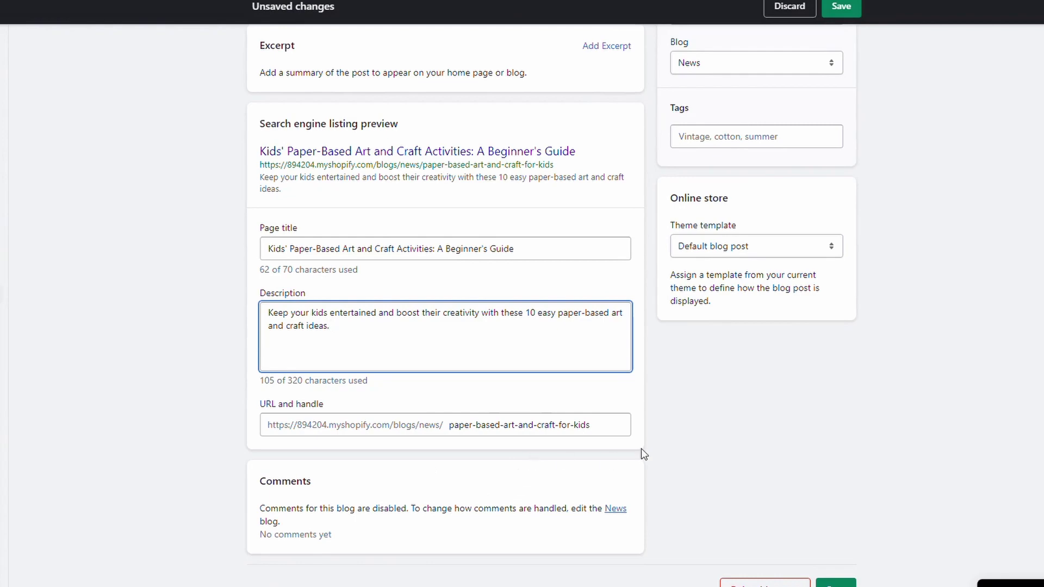
left_click(836, 583)
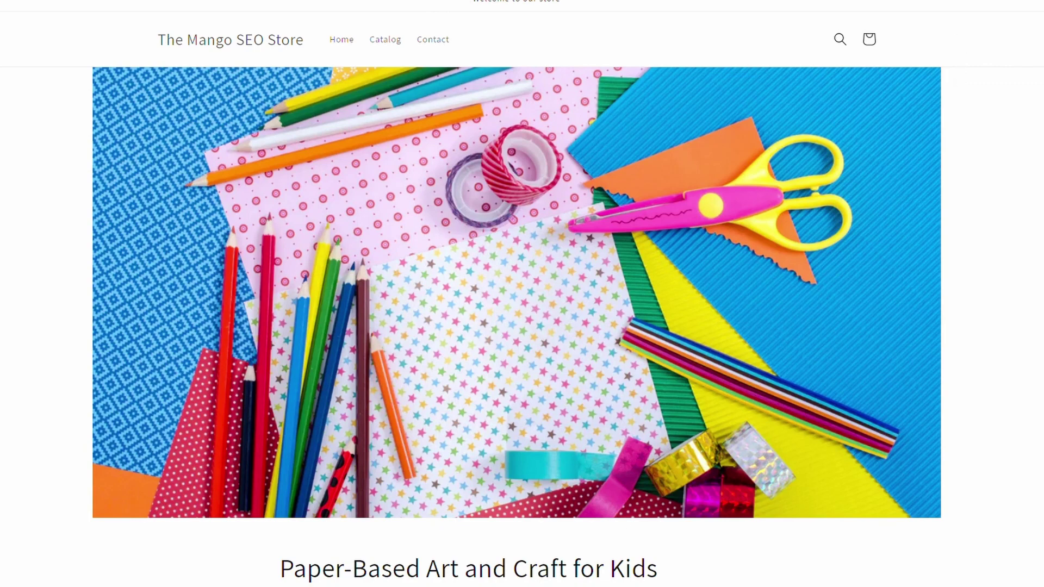
- Check the live post's SEO title and description with the Detailed SEO extension
left_click(979, 0)
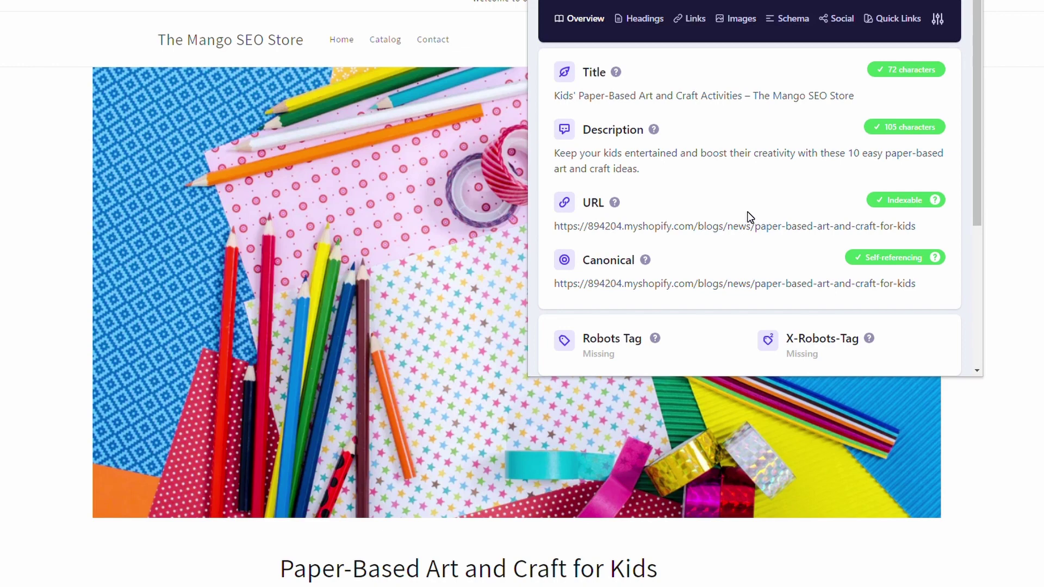
- Close the Detailed SEO Extension overview after confirming the new title and 105-character description
key("Escape")
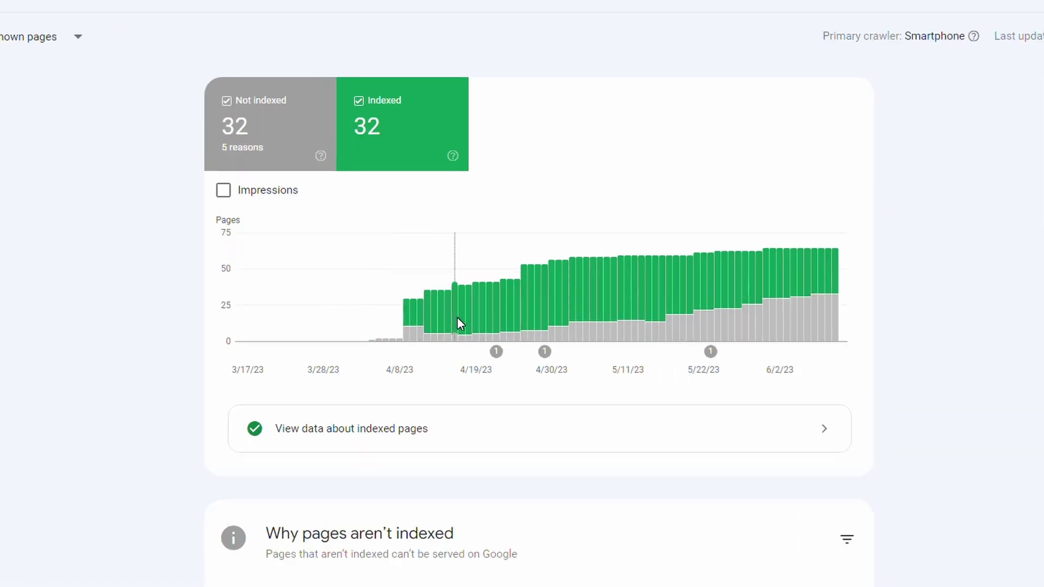
mouse_move(473, 324)
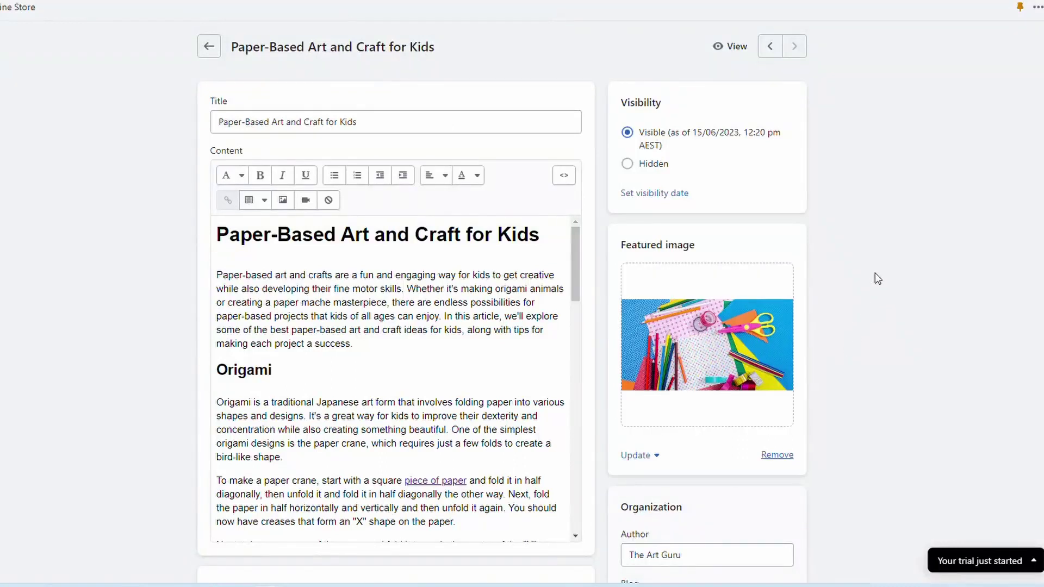
- Switch the blog post's visibility from Visible to Hidden
left_click(627, 164)
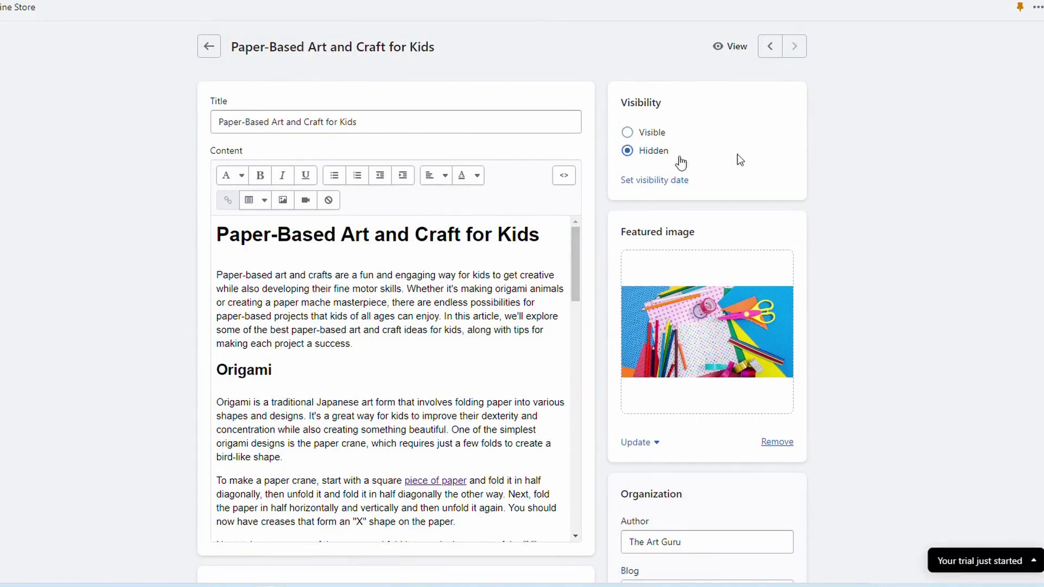